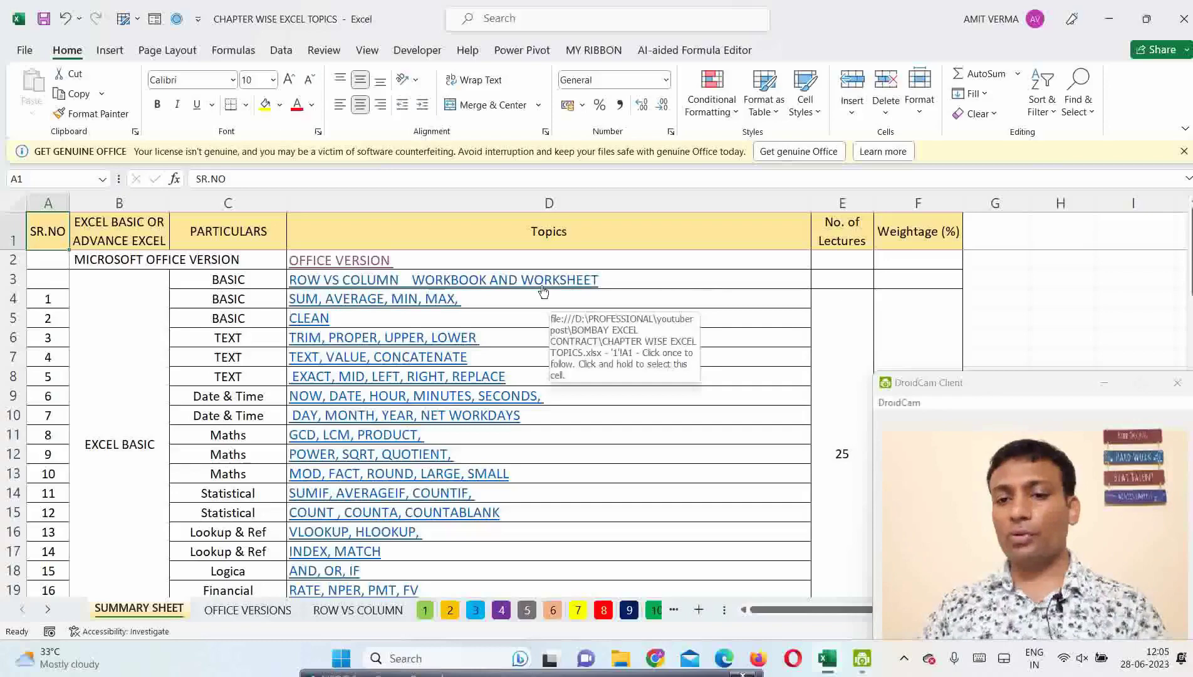
click(384, 284)
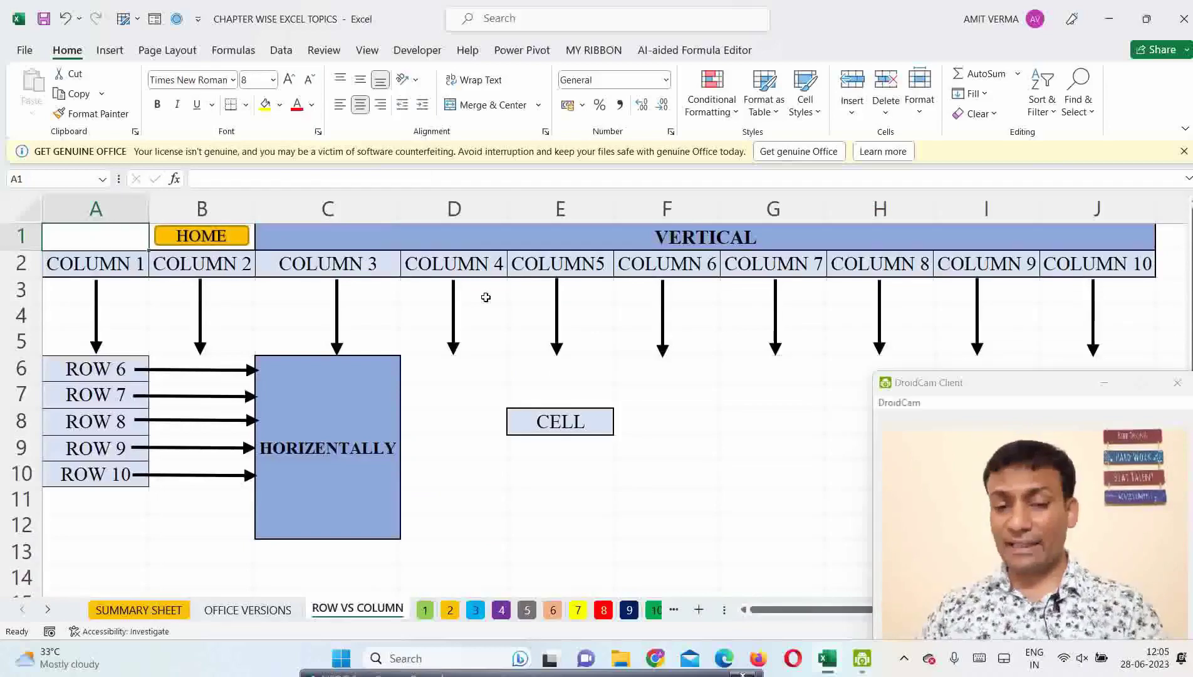
click(353, 211)
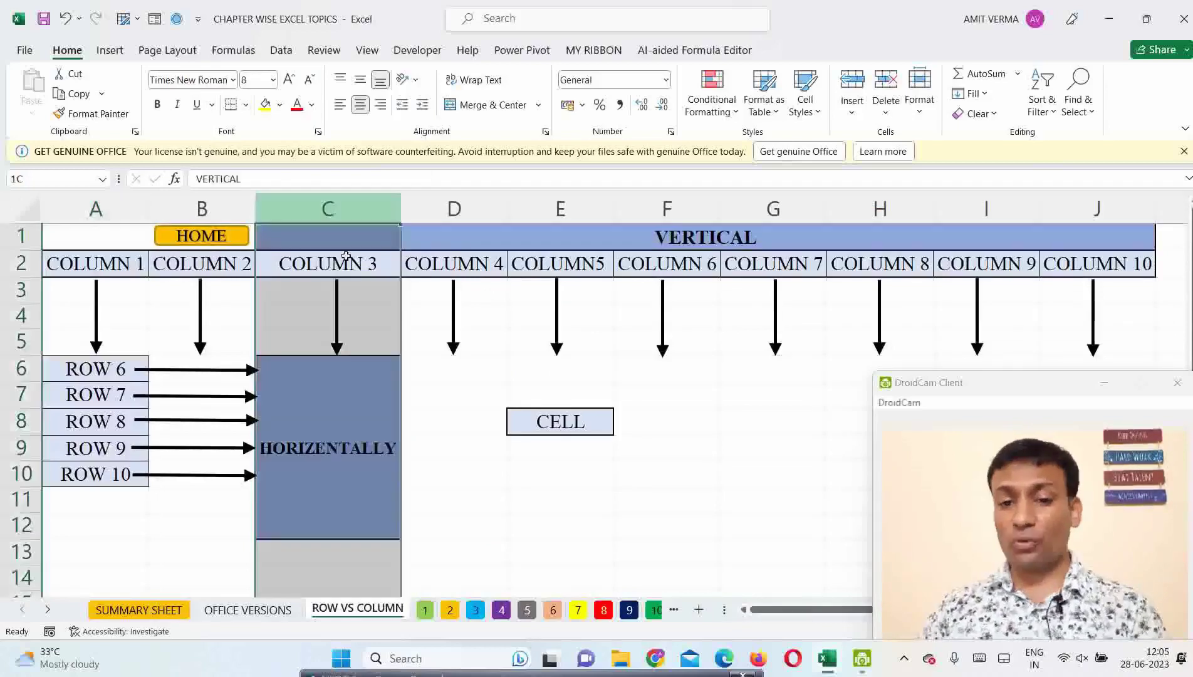
drag(380, 204, 1097, 207)
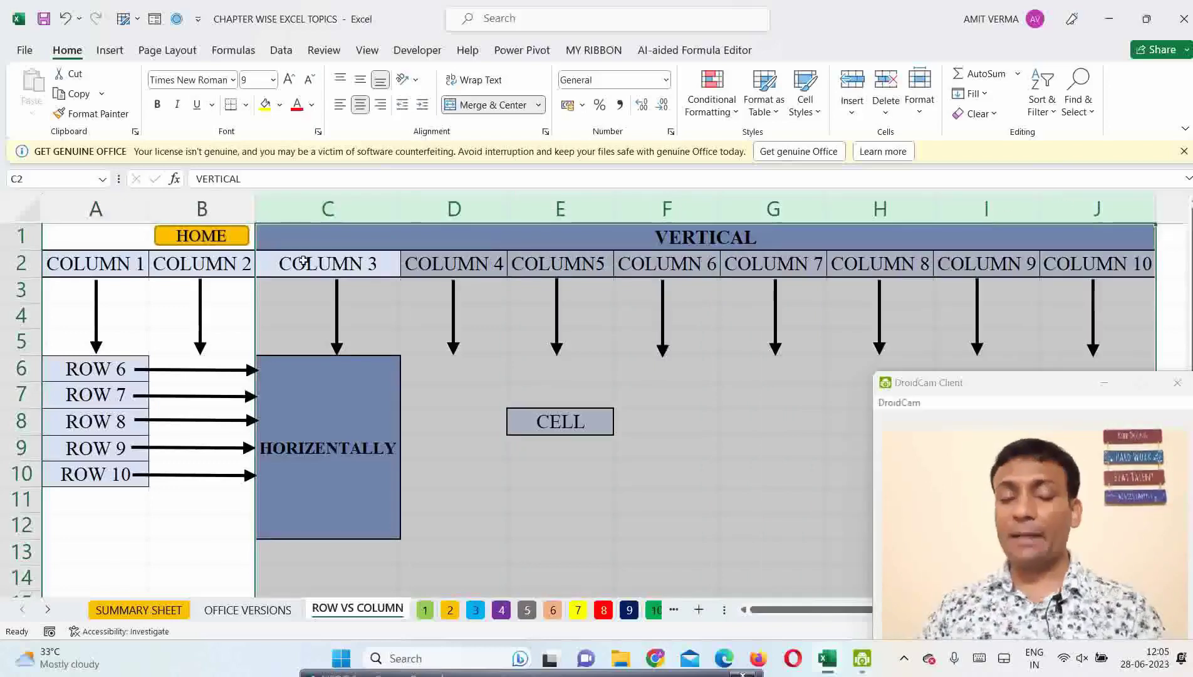
click(436, 398)
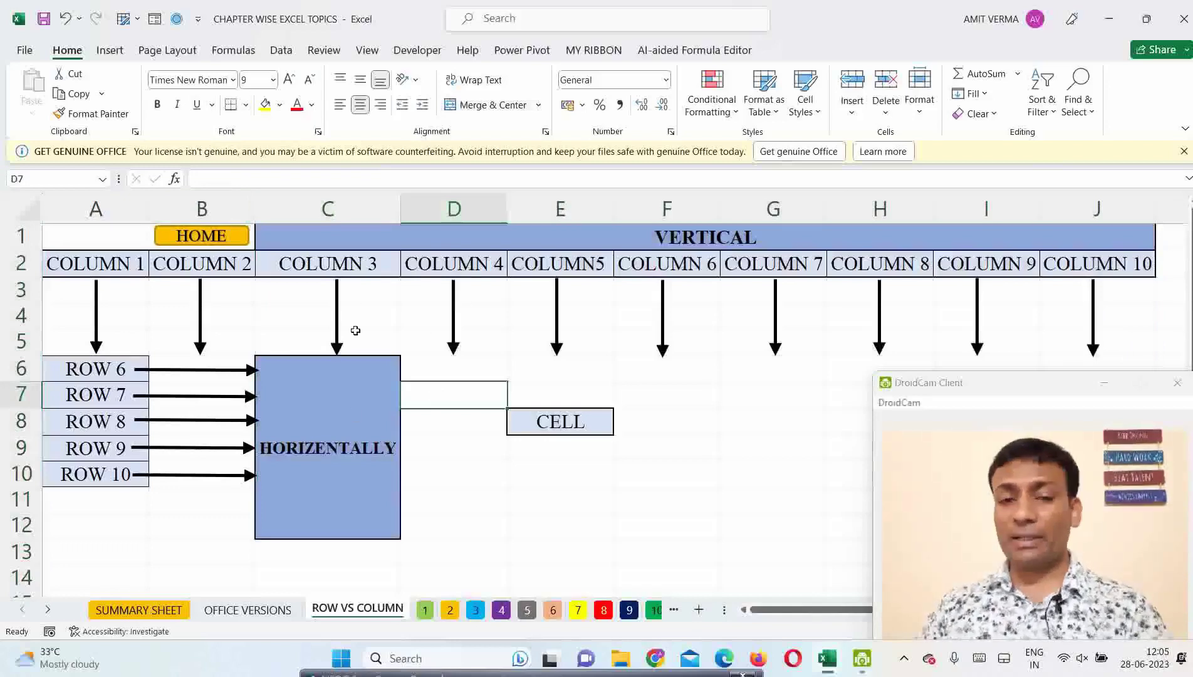
drag(327, 207, 1073, 216)
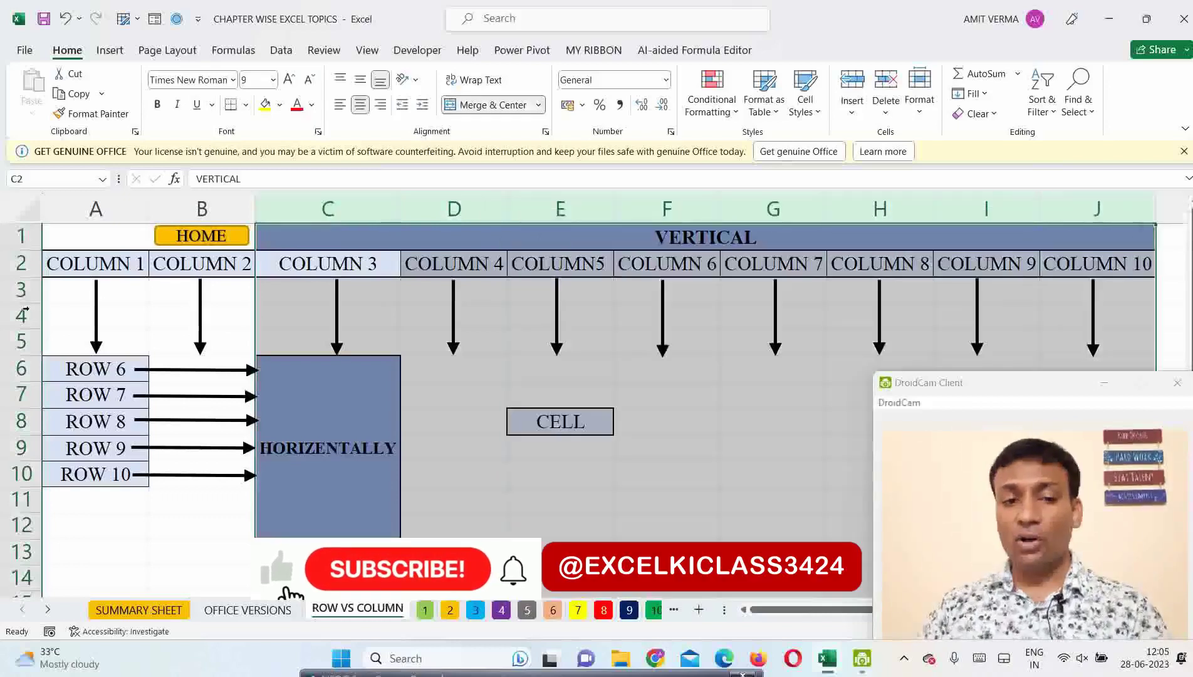
drag(26, 316, 37, 541)
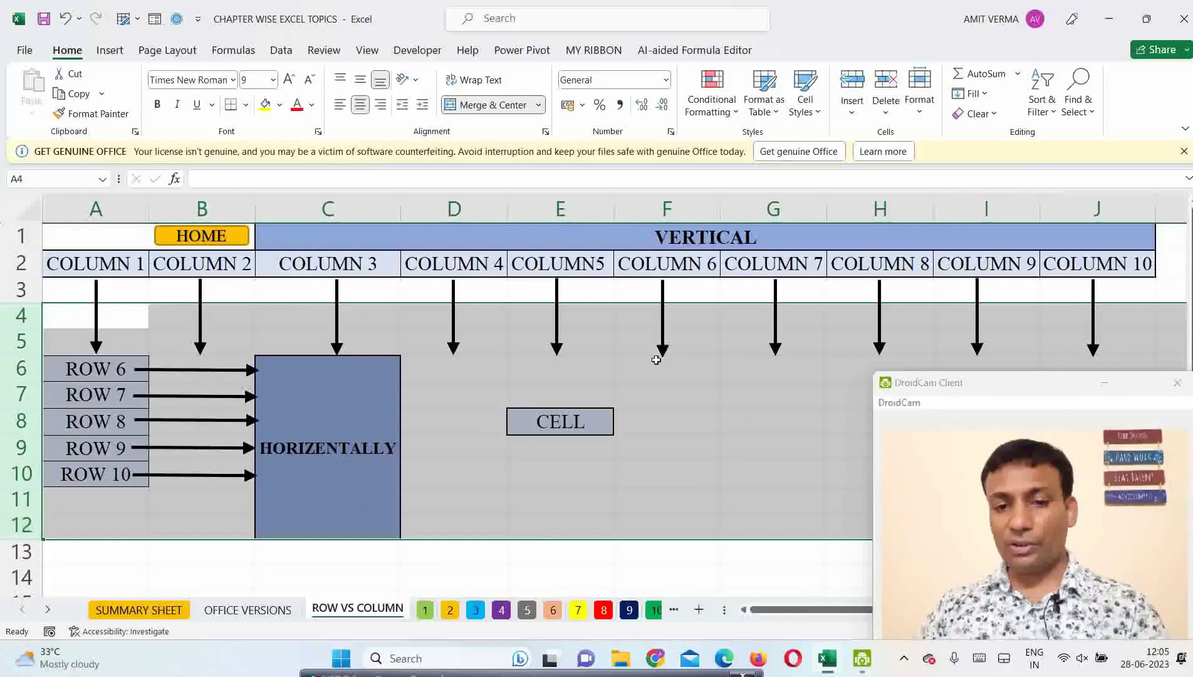
click(342, 211)
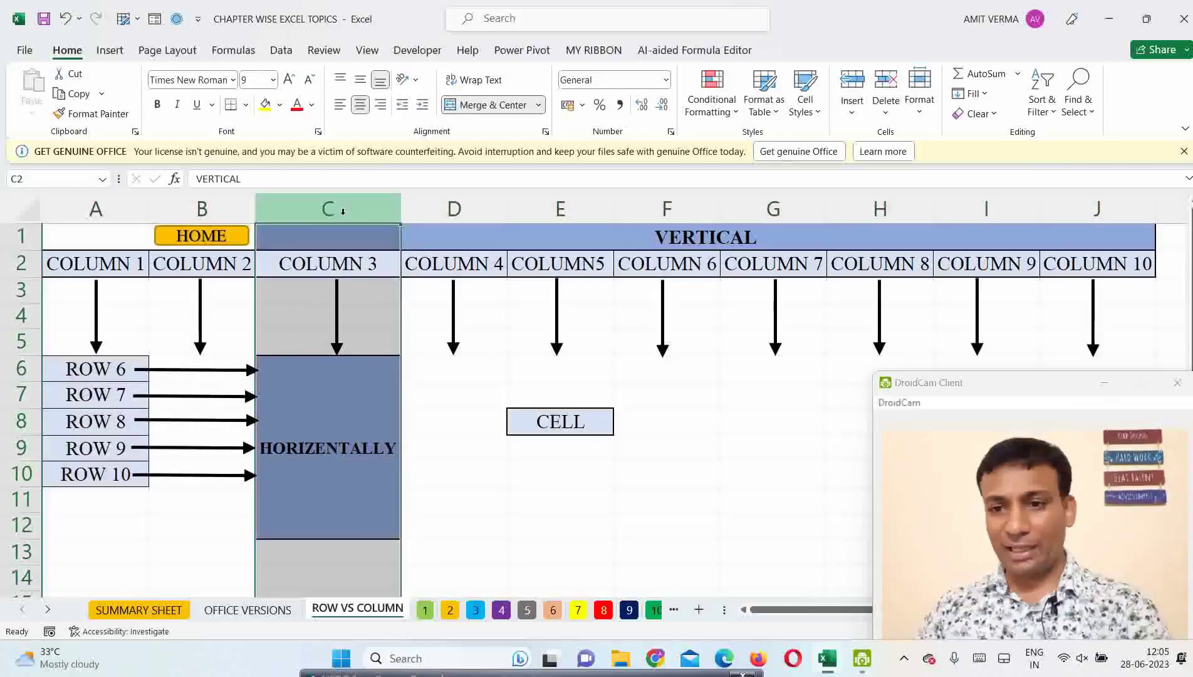
drag(342, 212, 1119, 208)
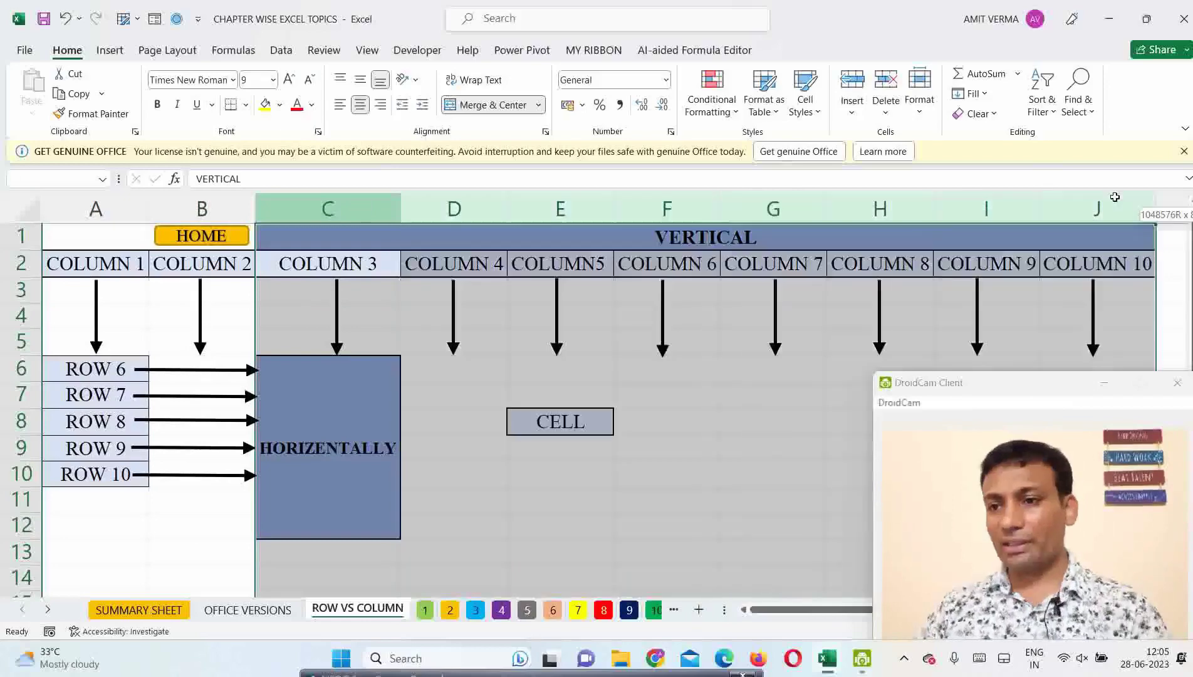
drag(20, 368, 34, 536)
click(469, 397)
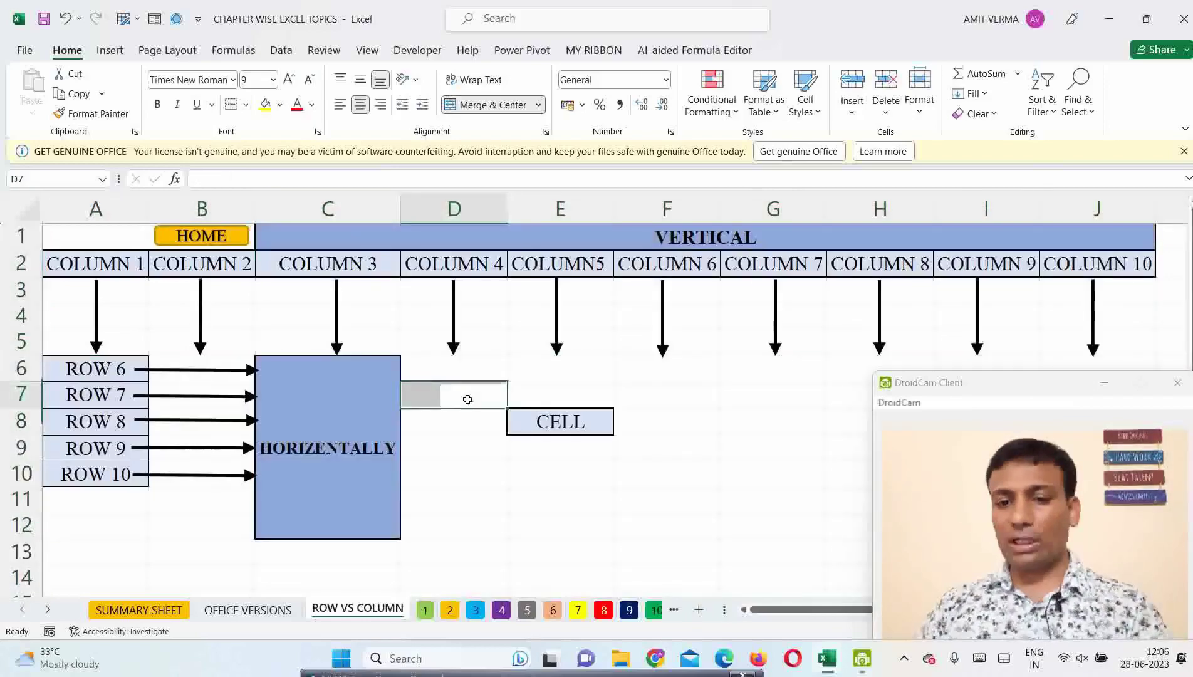
click(556, 424)
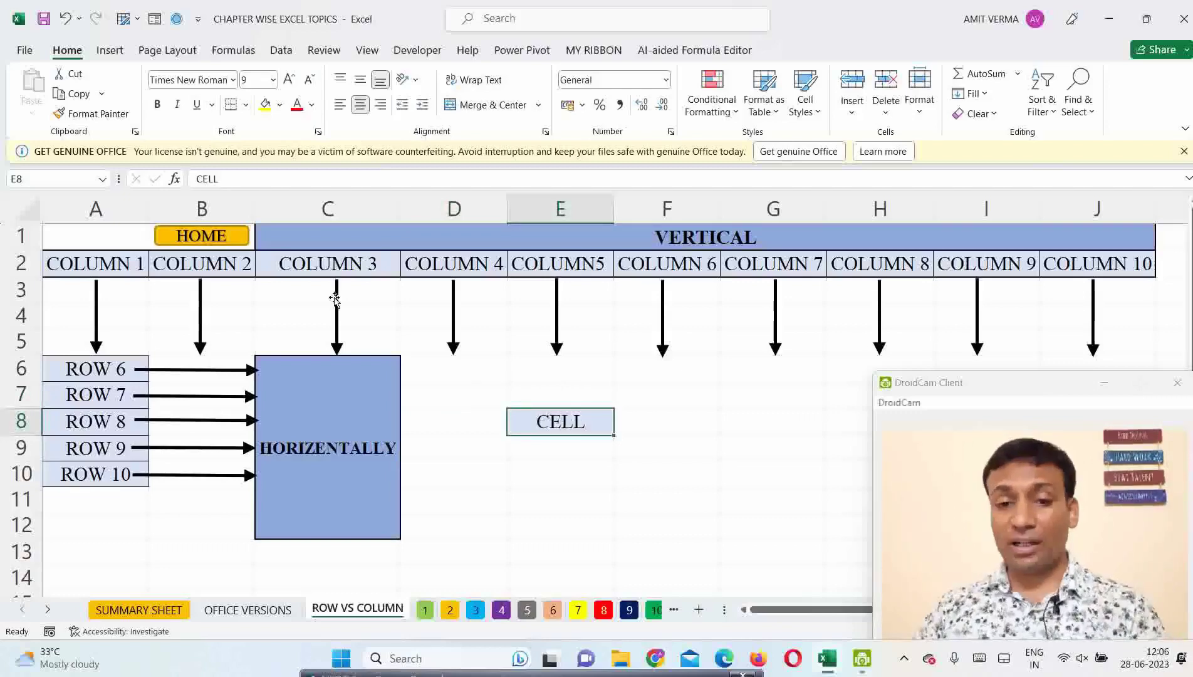
click(237, 317)
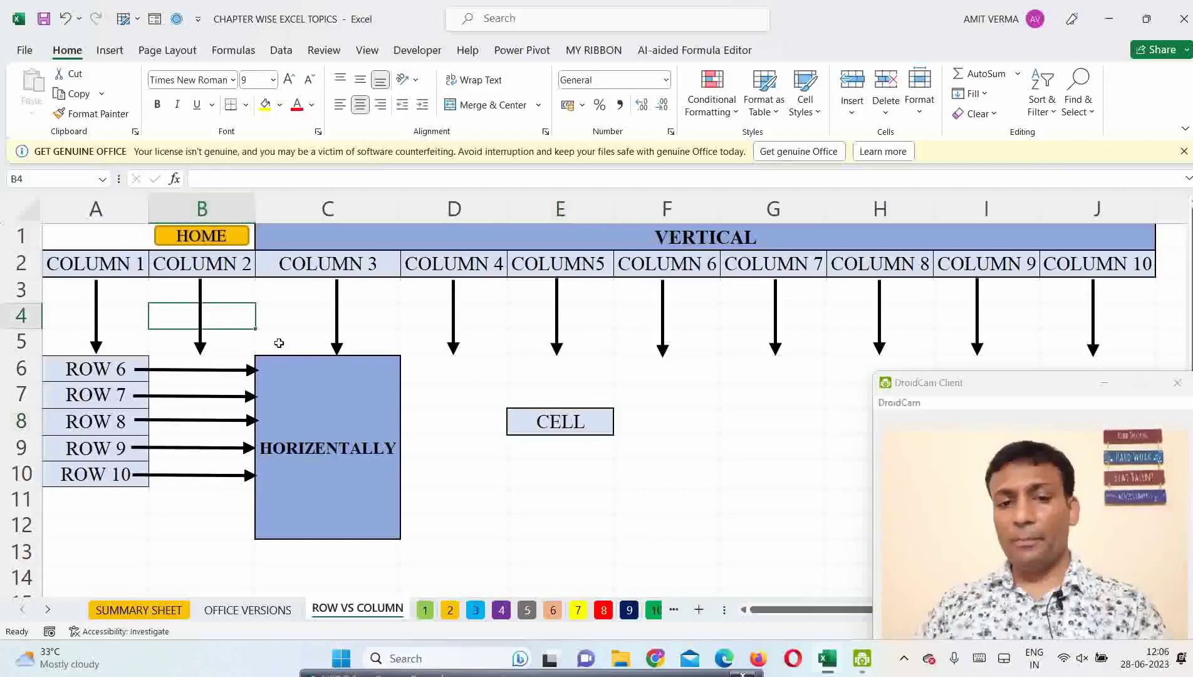
click(309, 322)
click(434, 383)
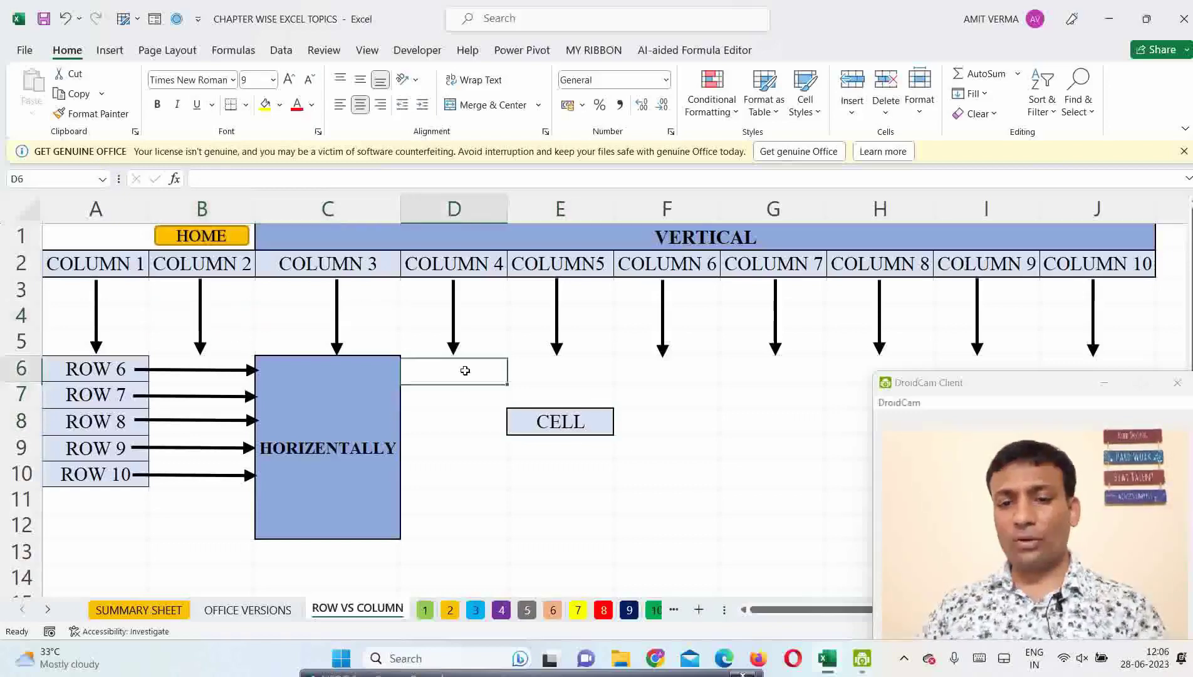
click(557, 363)
click(631, 369)
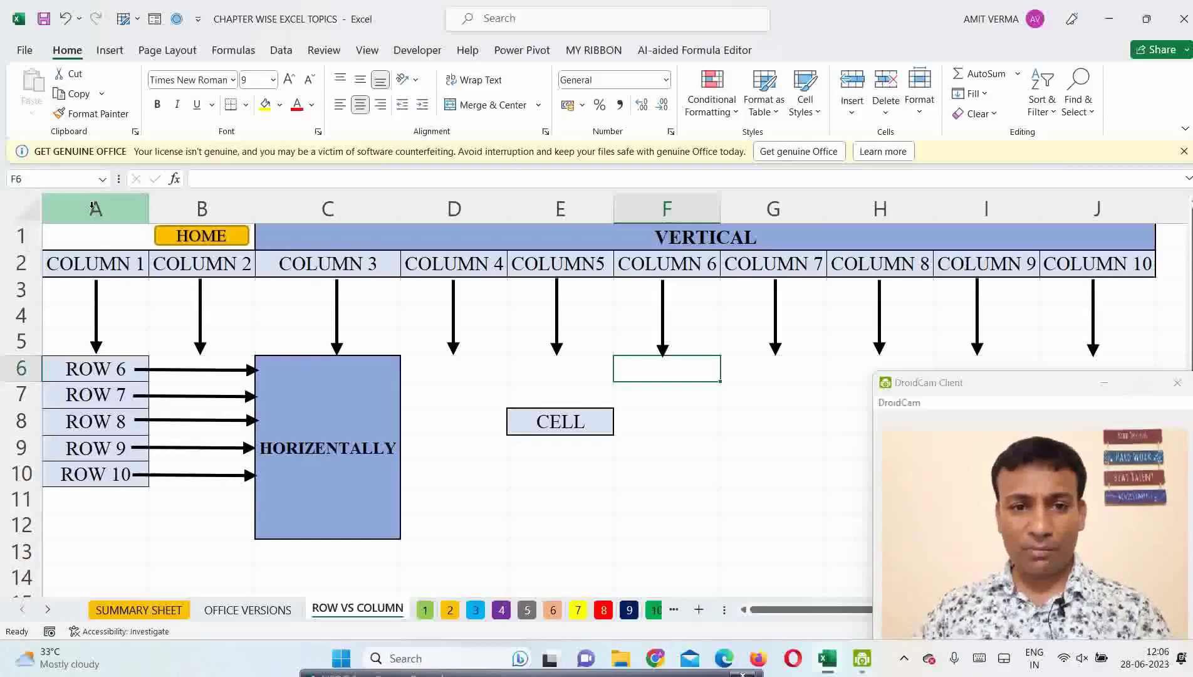
click(94, 207)
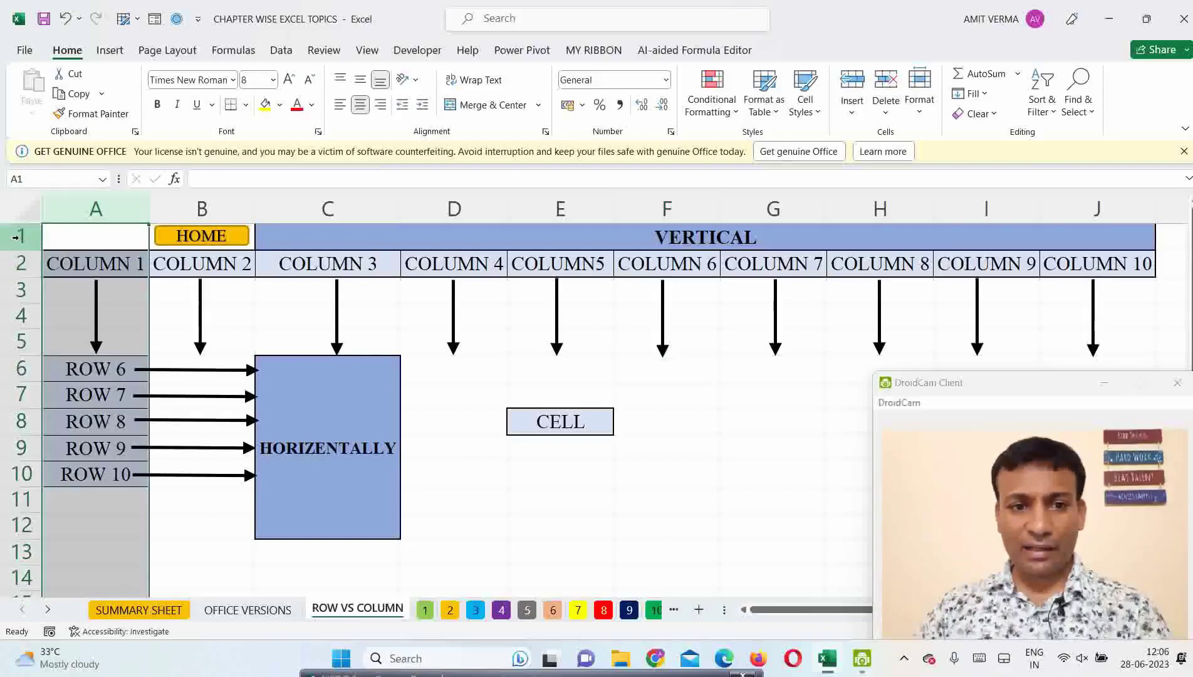
click(94, 236)
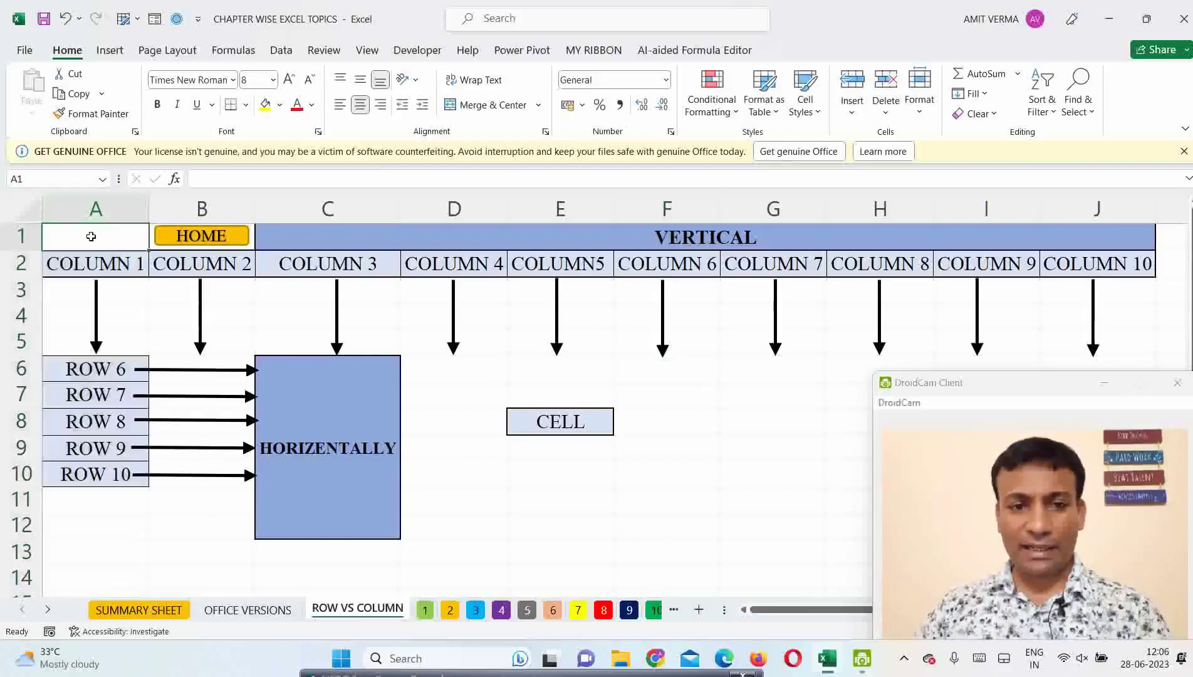
click(18, 178)
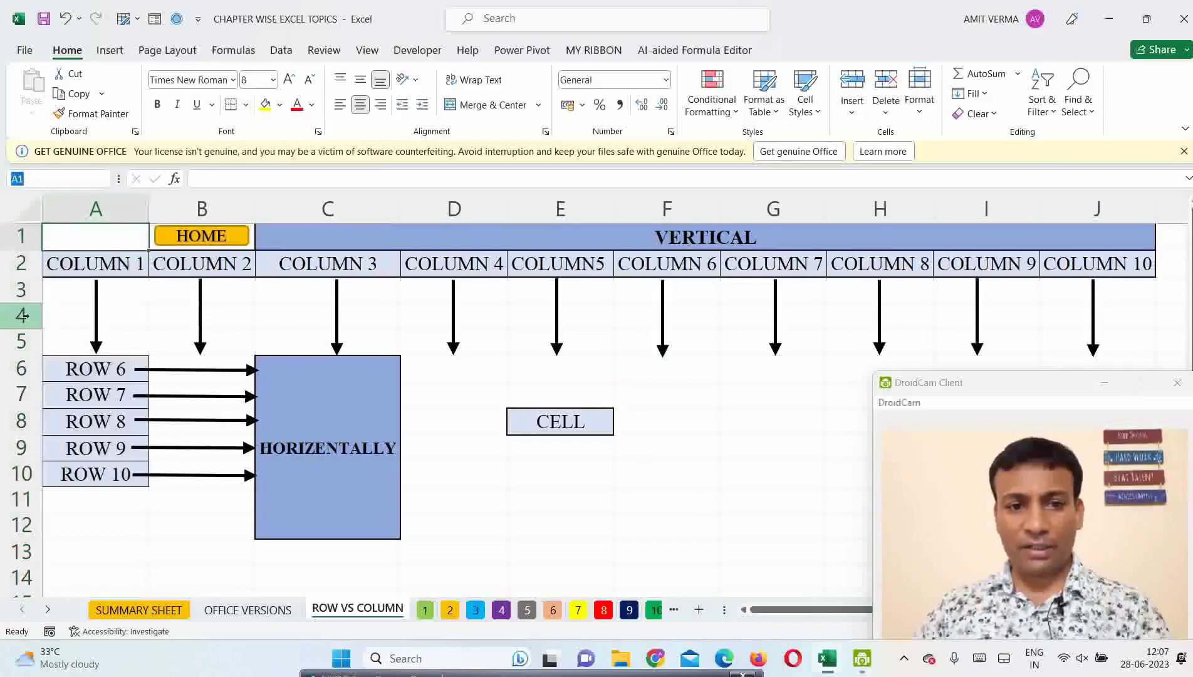
click(91, 205)
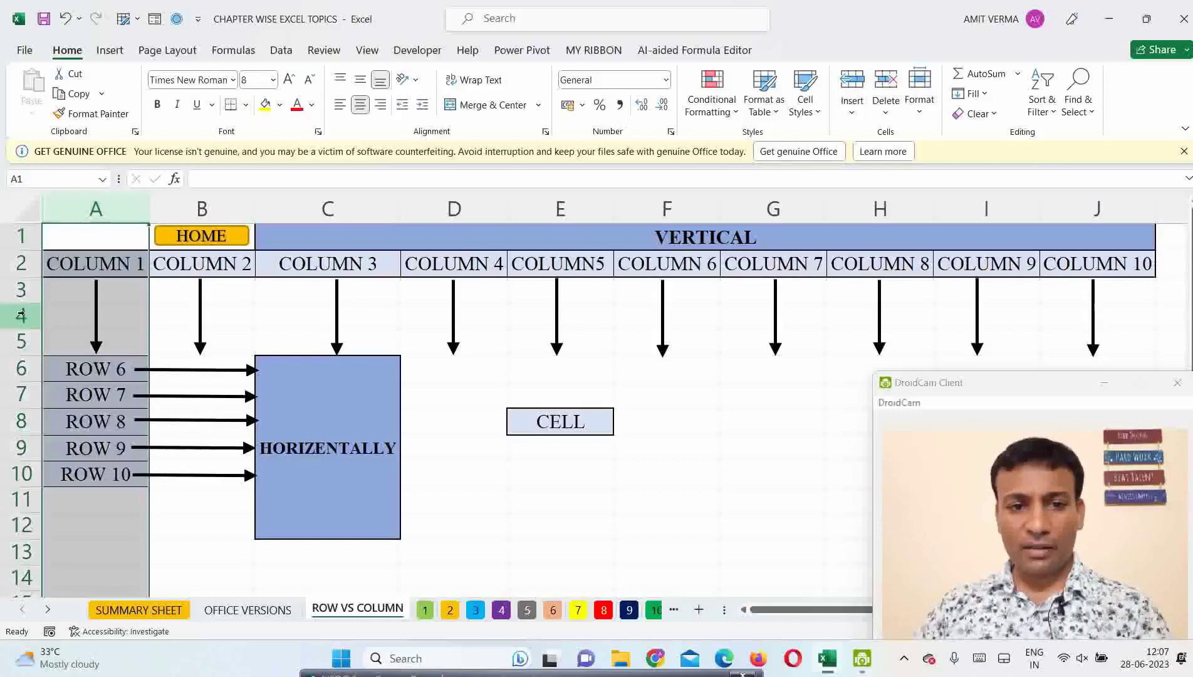
click(81, 322)
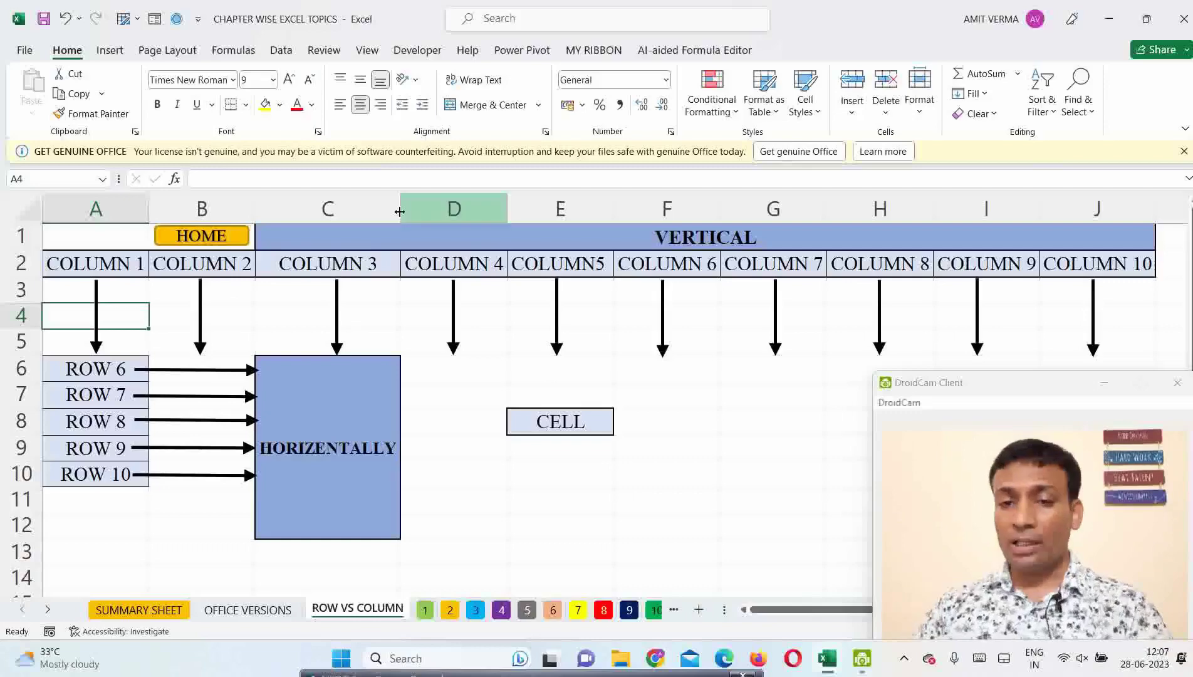
Highlight columns C–J, then rows 6–10, then select cell E10 on the diagram sheet.
drag(327, 207, 1060, 206)
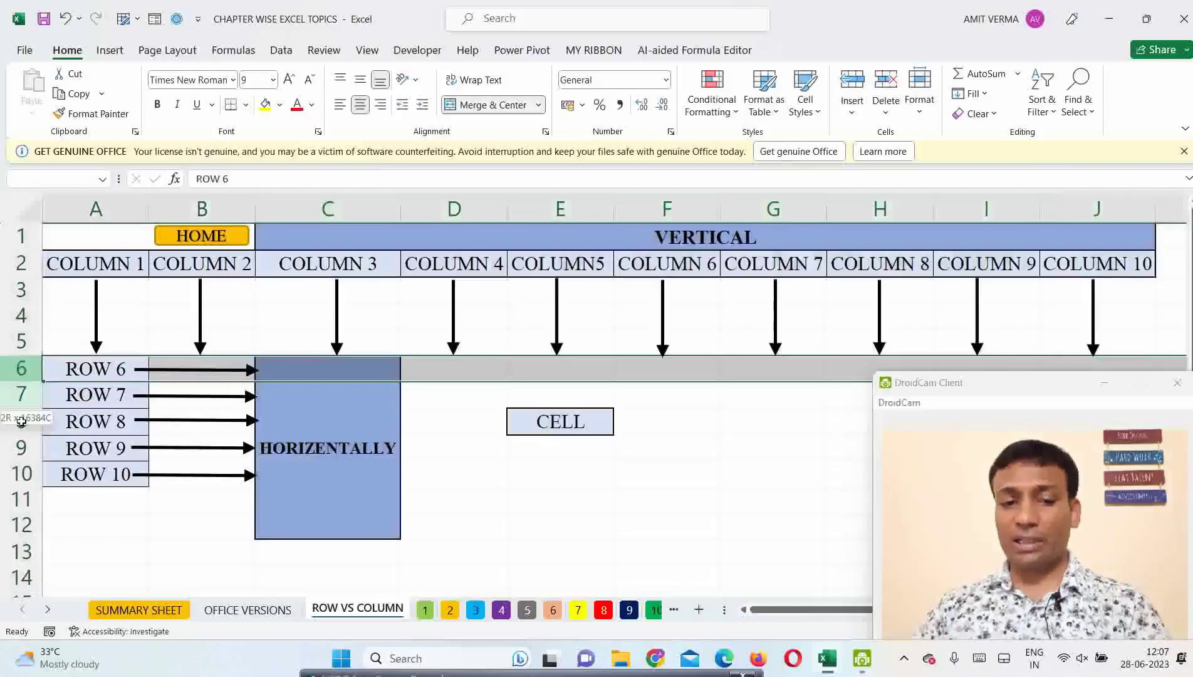
drag(21, 369, 27, 468)
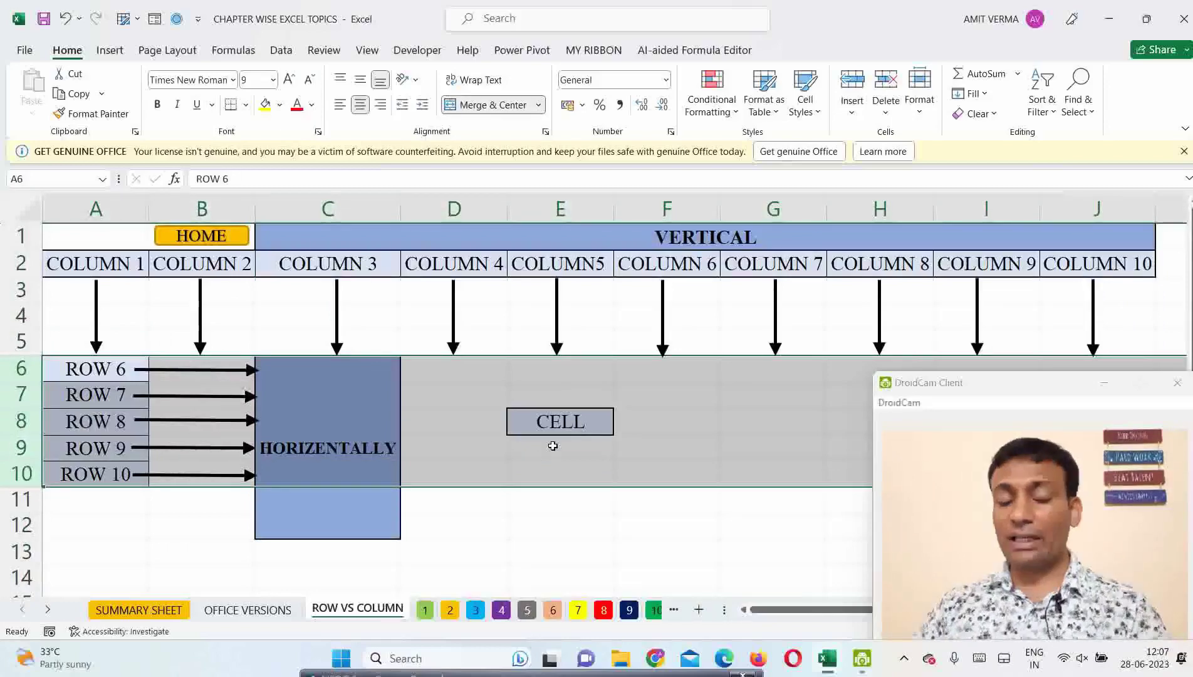
click(603, 469)
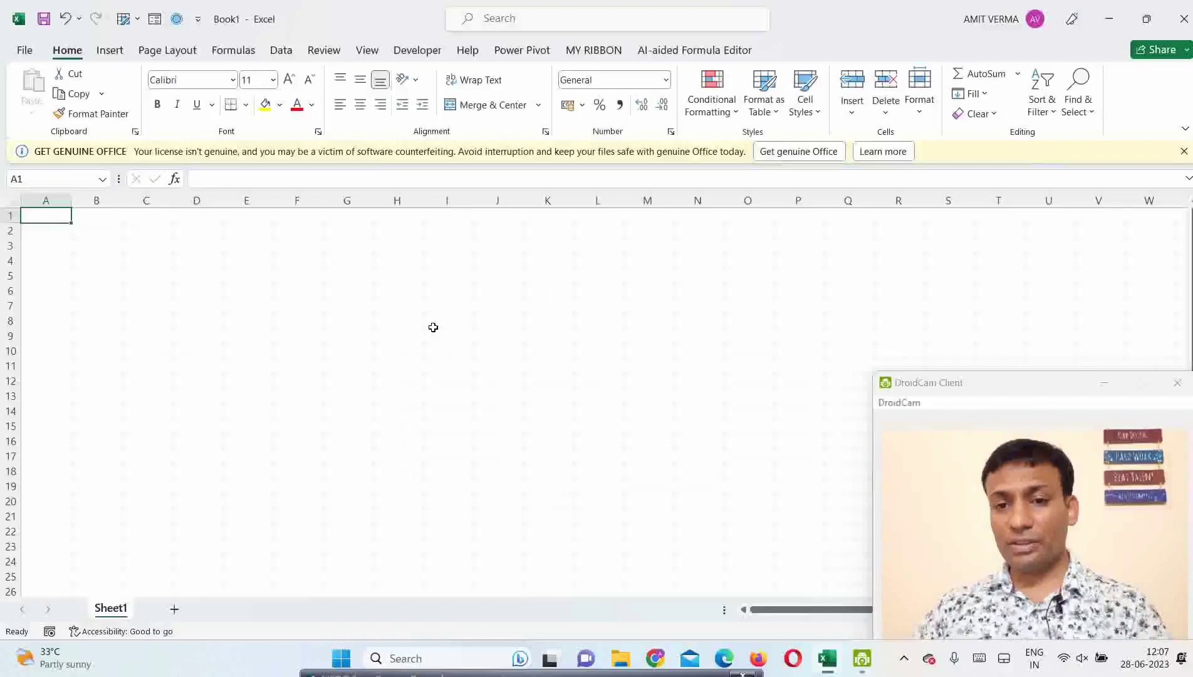
Dismiss the GET GENUINE OFFICE bar and restore then re-maximize the Book1 window.
click(1183, 151)
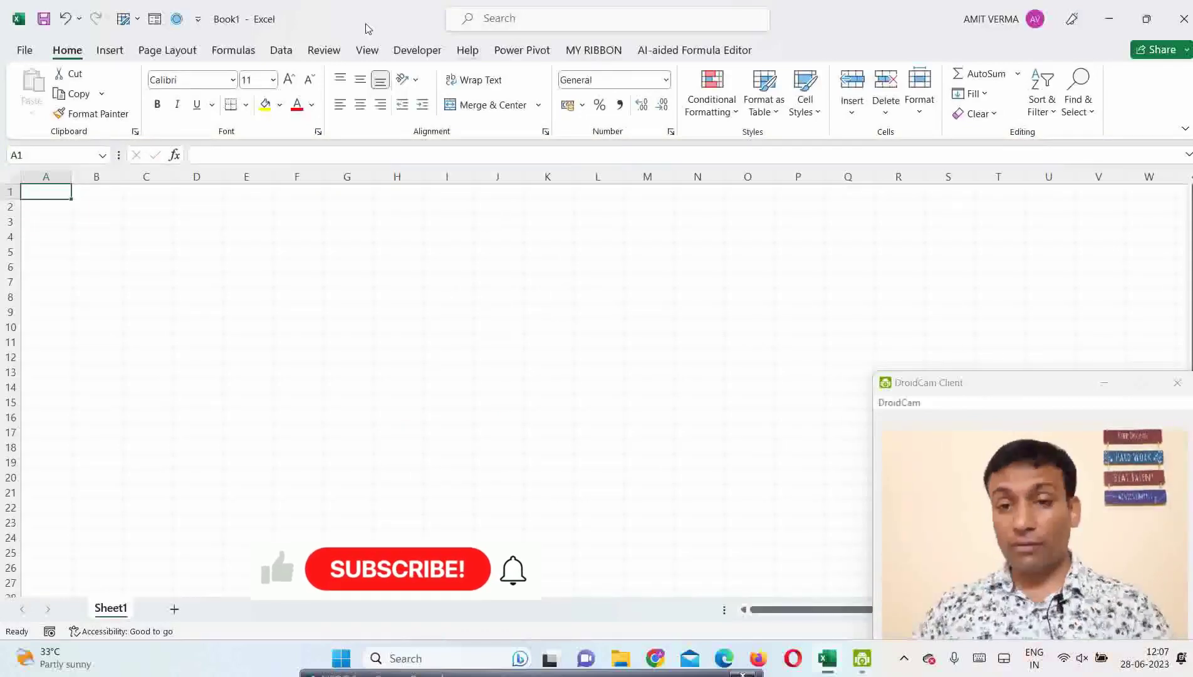
double_click(213, 19)
double_click(247, 26)
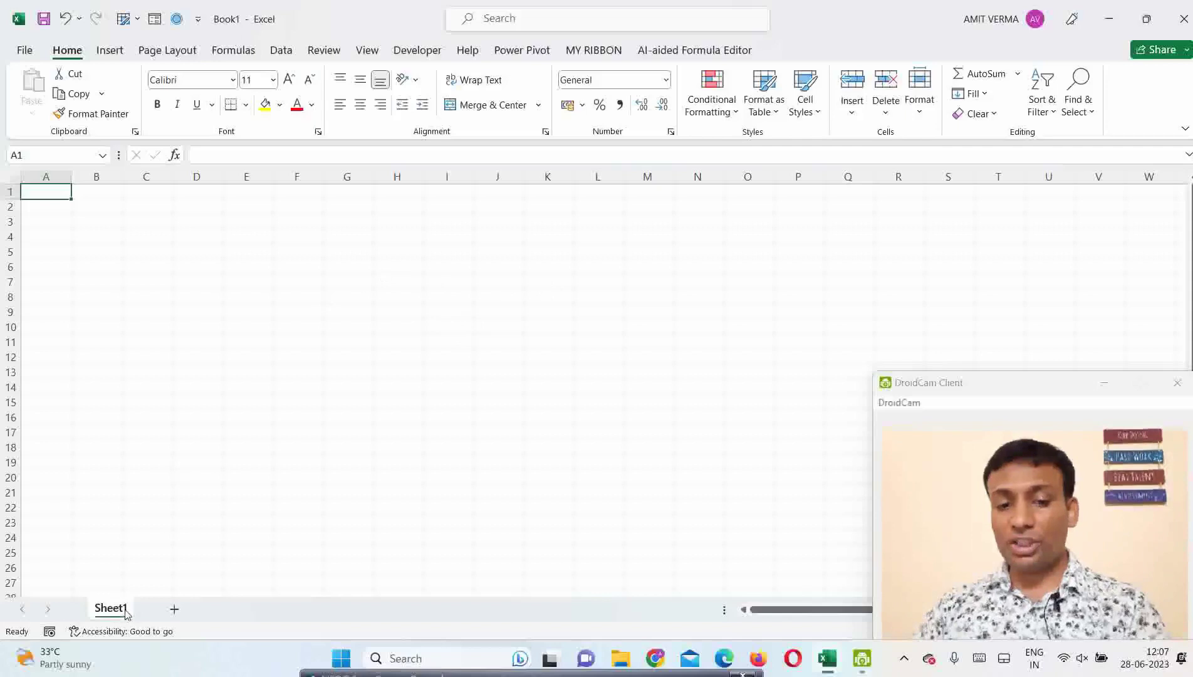
Add Sheet2 through Sheet8 to Book1, then close it so the save-changes prompt appears.
click(173, 608)
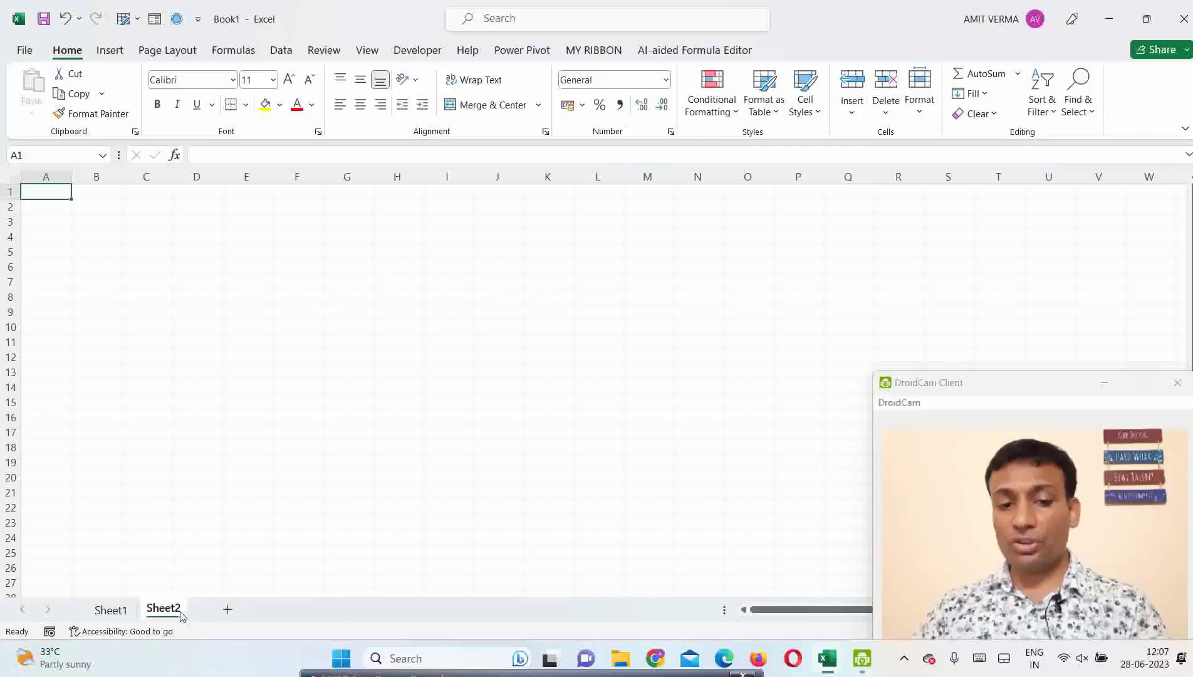
click(227, 612)
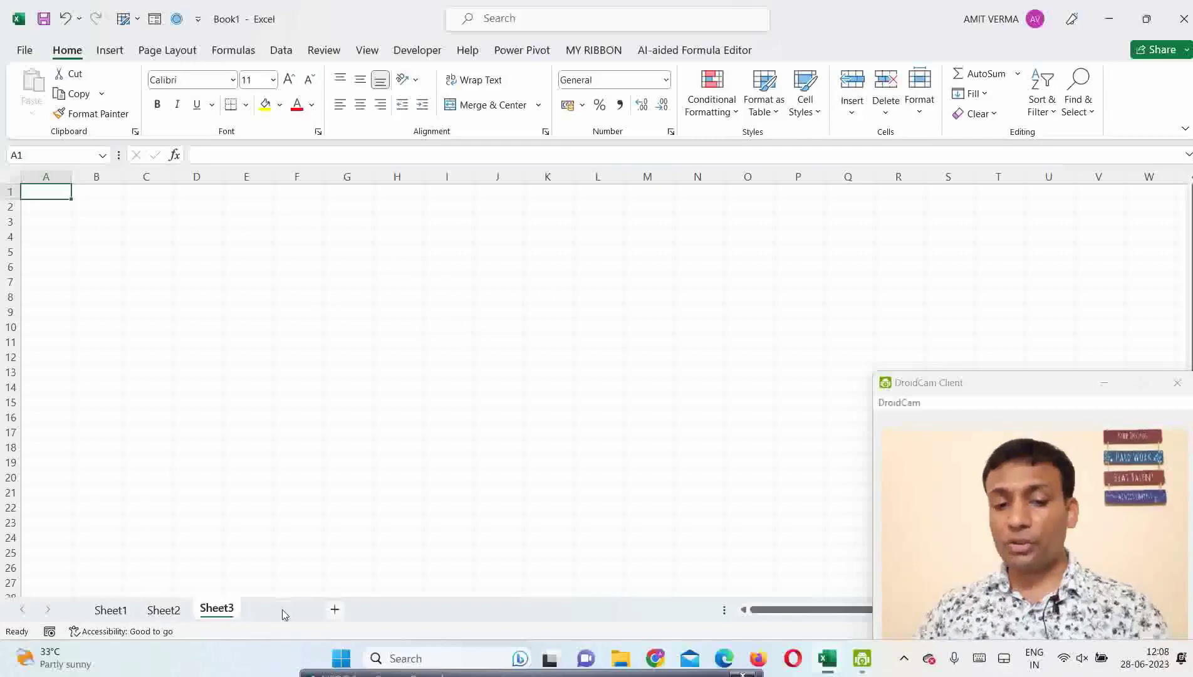
click(281, 612)
click(336, 611)
click(388, 610)
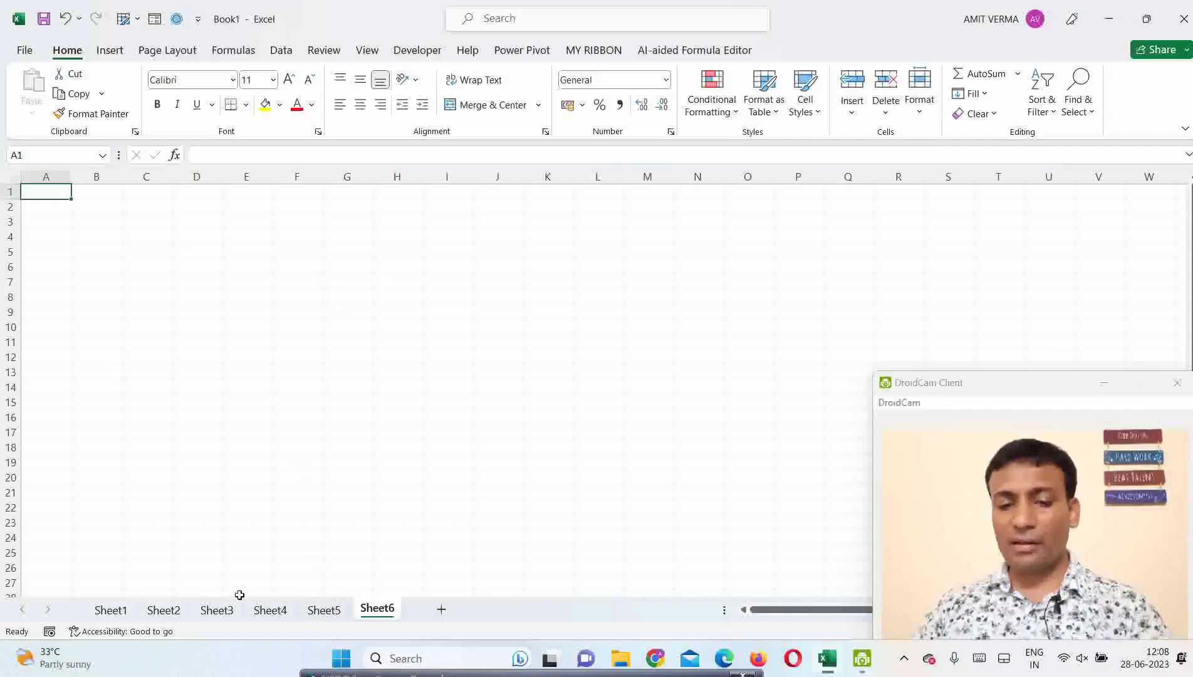
click(441, 610)
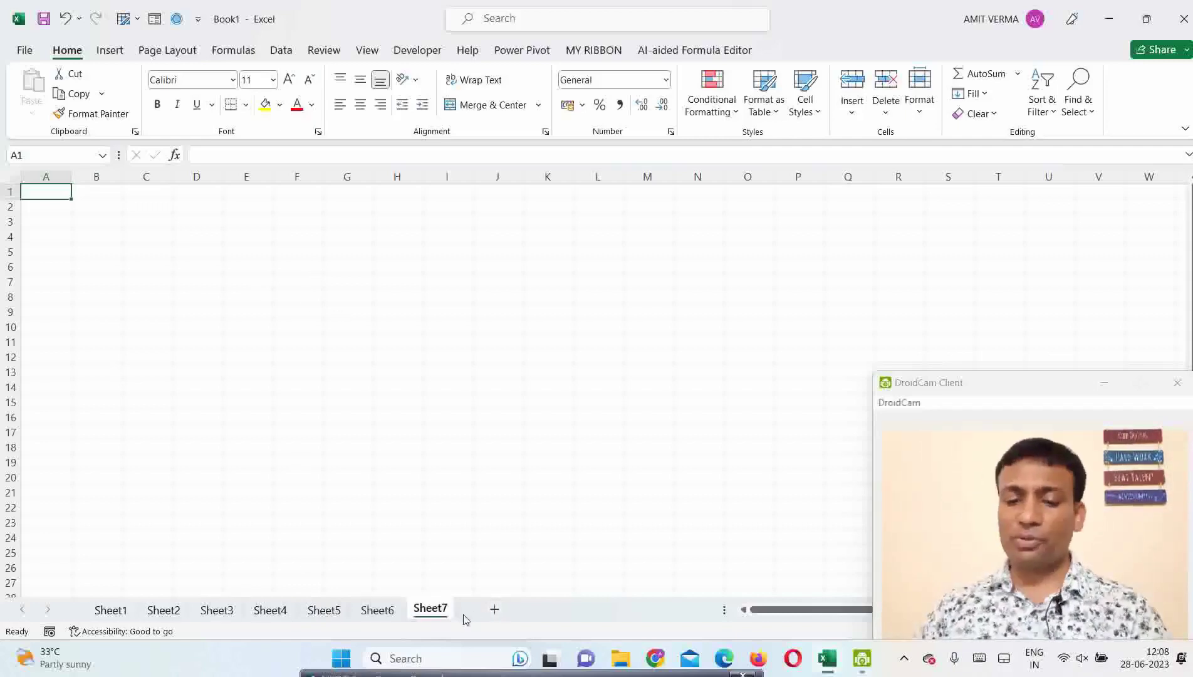
click(495, 609)
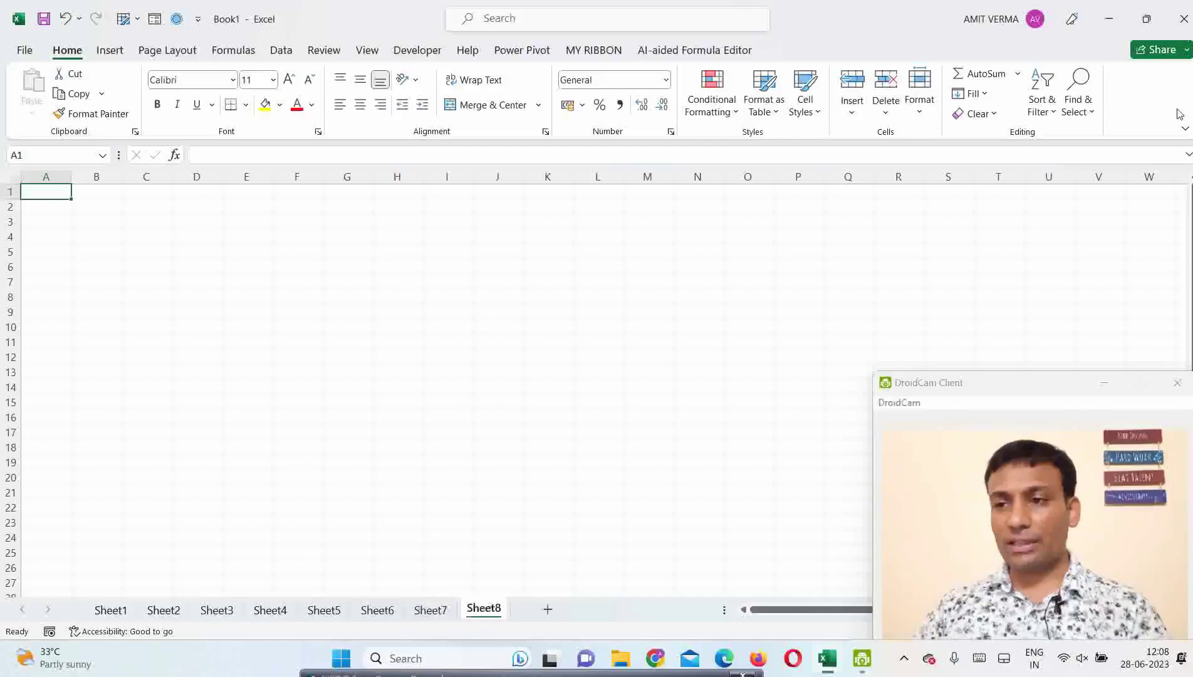
click(1185, 18)
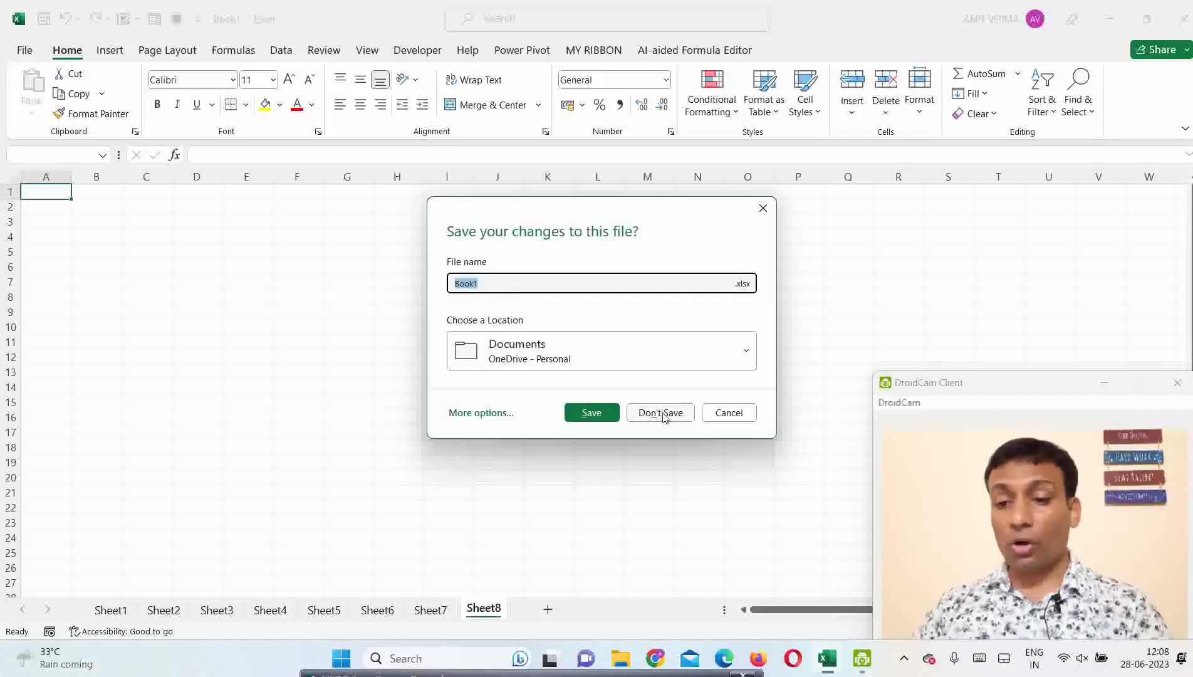
Cancel the first save prompt, close Book1 again and choose Don't Save.
click(730, 413)
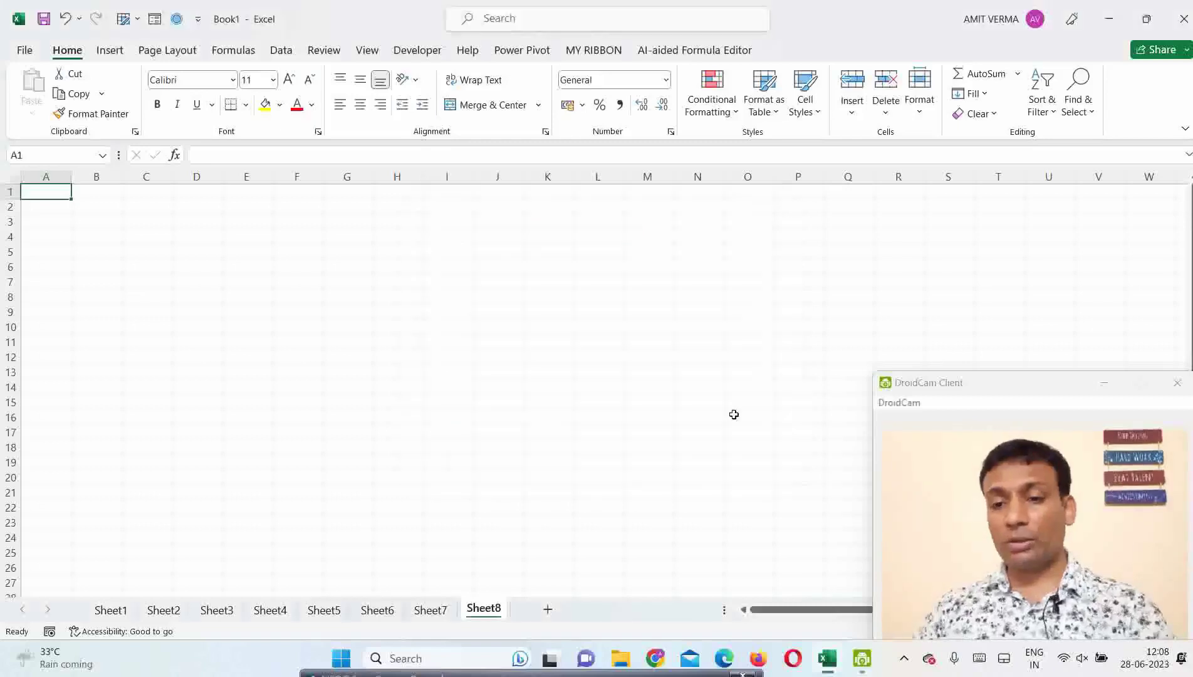
click(1183, 18)
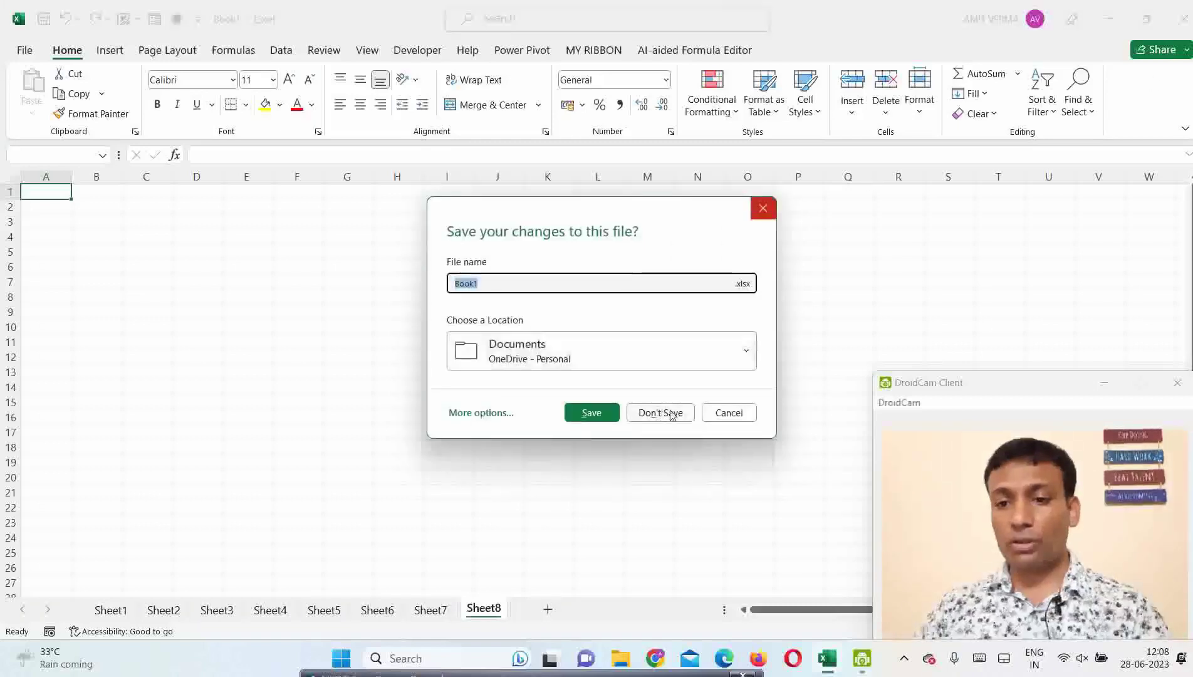
click(661, 412)
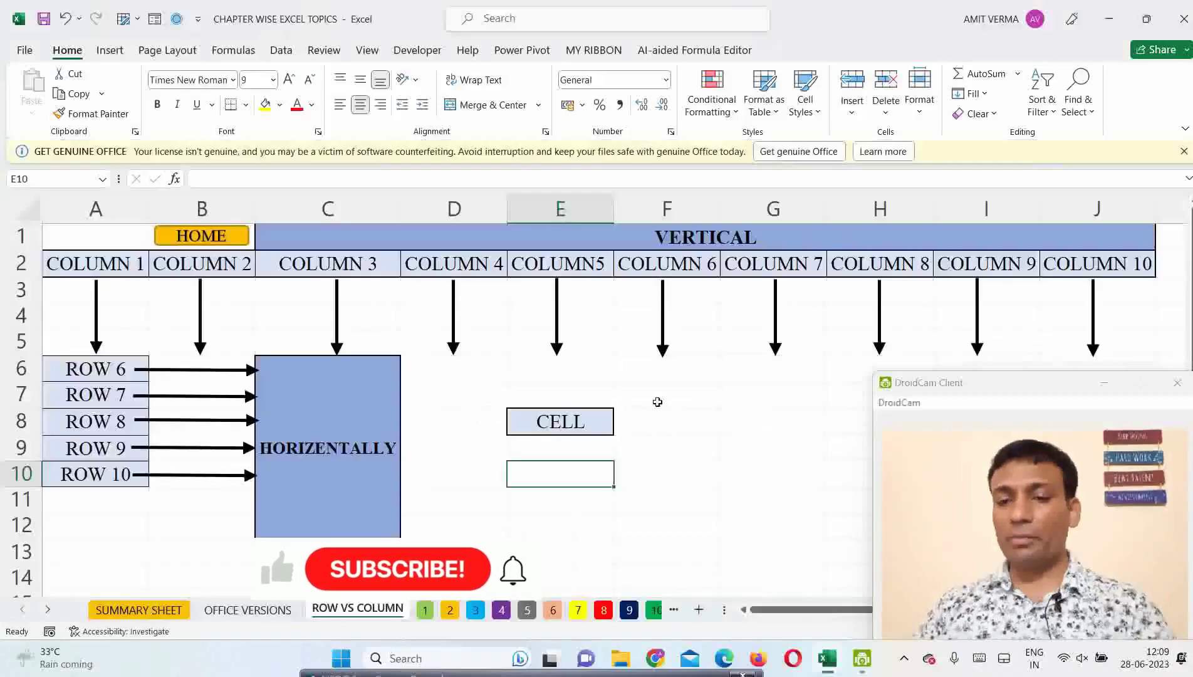